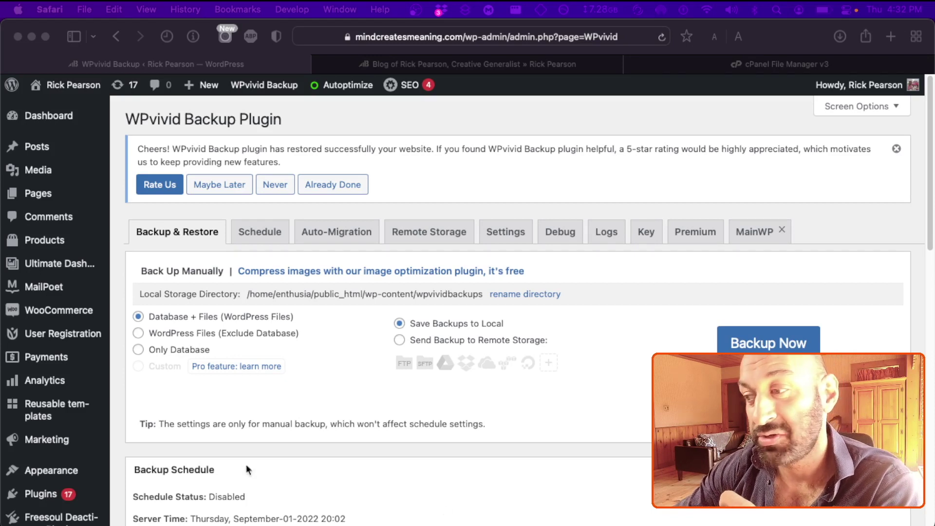
# Step: Focus the browser and show the WPvivid Backup submenu in the WordPress admin bar
pyautogui.click(212, 407)
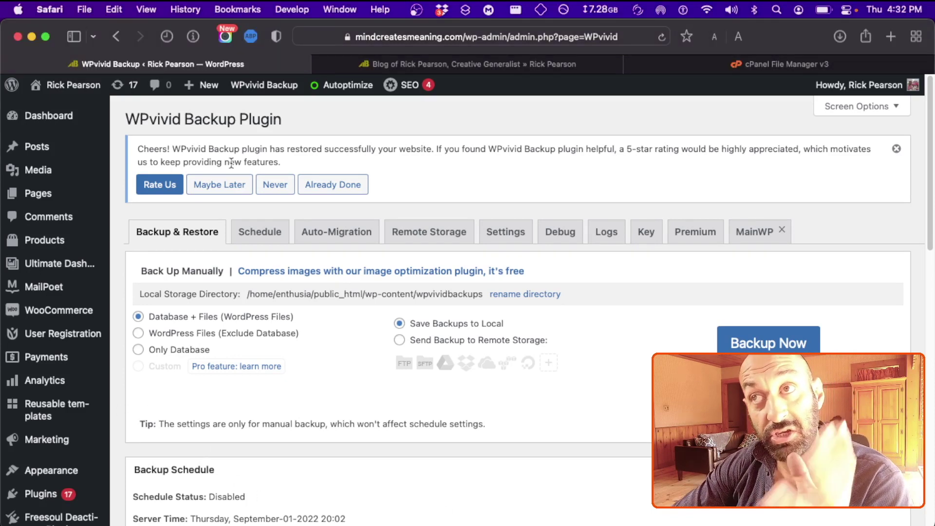
pyautogui.moveTo(258, 85)
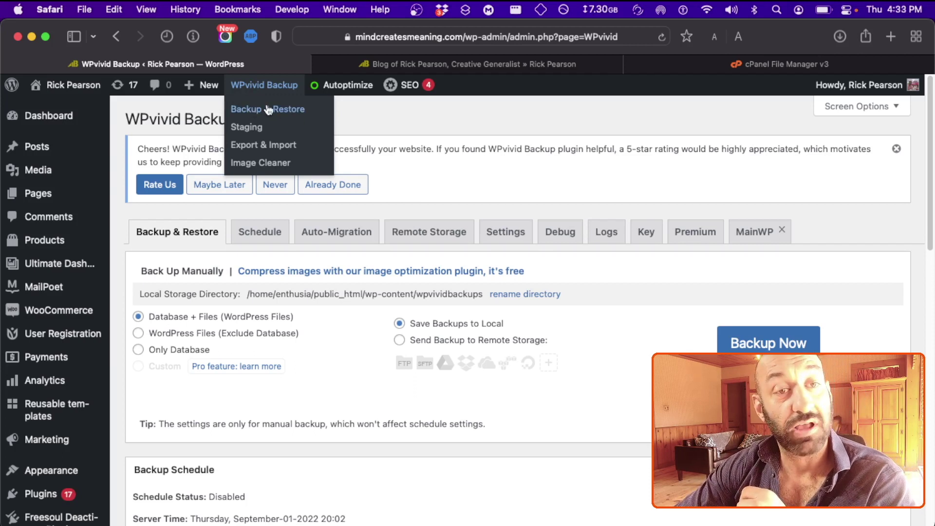
# Step: Open WPvivid's Backup & Restore page and check the Database + Files, save-to-local backup settings
pyautogui.click(289, 115)
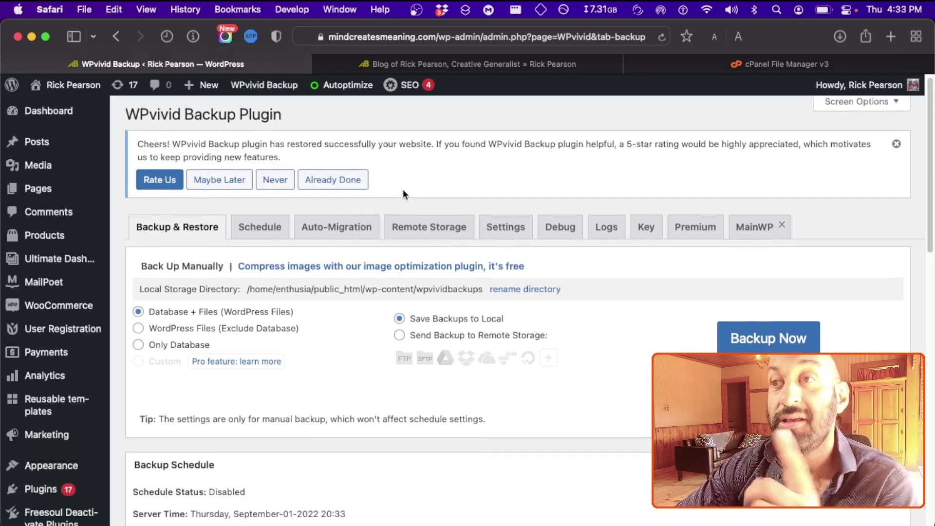
pyautogui.scroll(-2, 402, 190)
pyautogui.scroll(2, 402, 190)
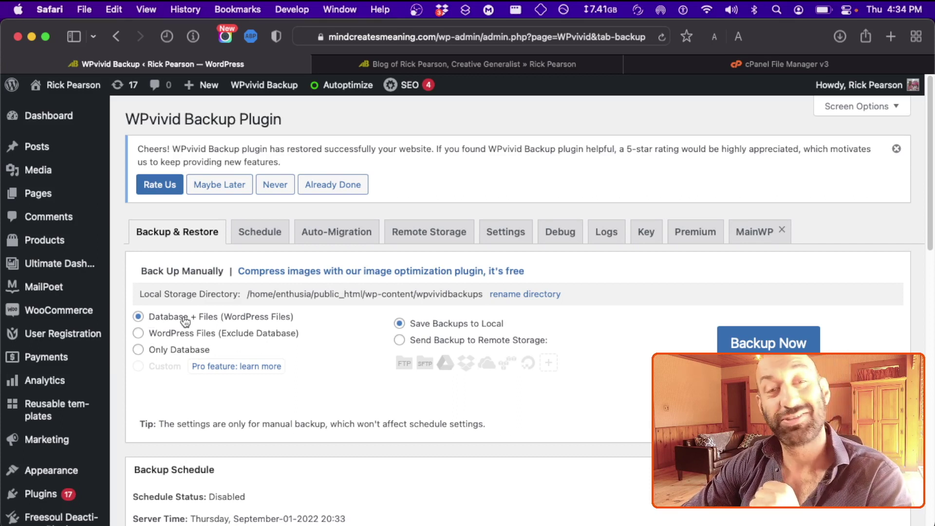
pyautogui.scroll(-5, 337, 381)
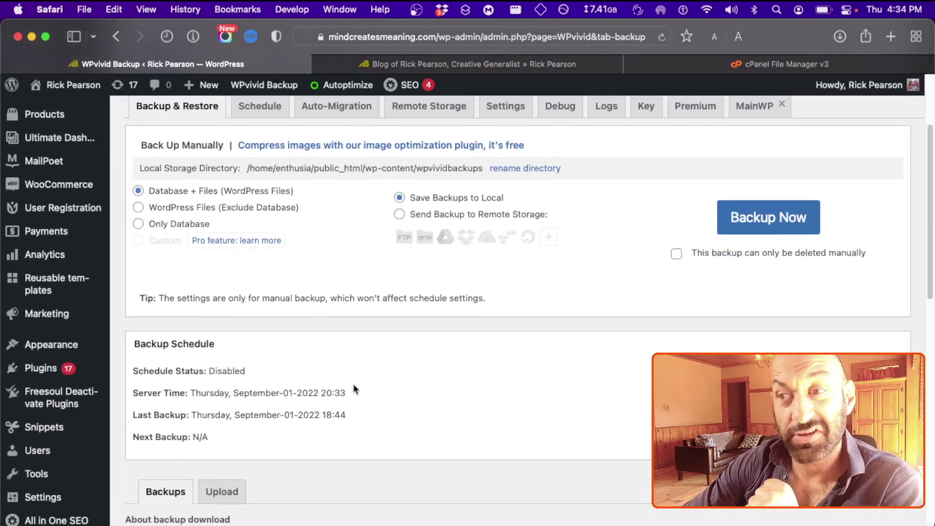
pyautogui.scroll(5, 370, 390)
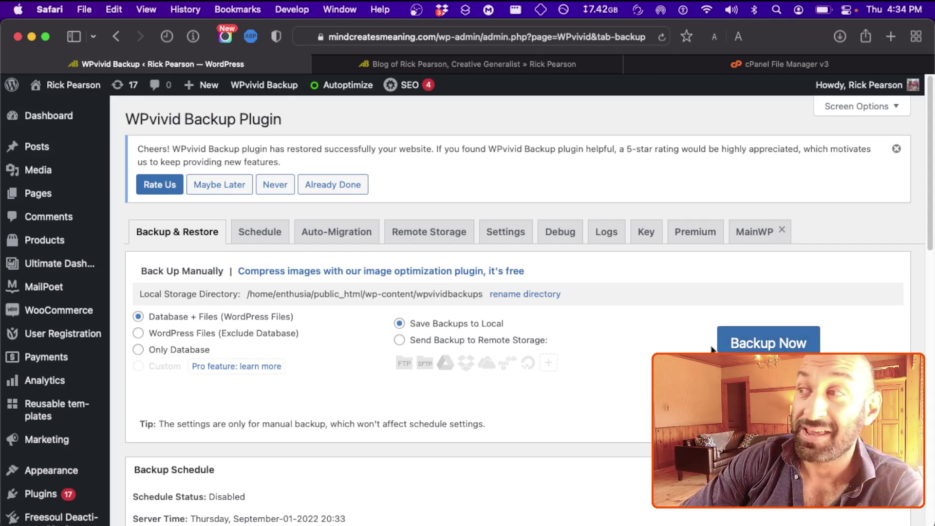
# Step: Start a manual Database + Files backup, cancel it at 32%, then scroll to the backups list
pyautogui.click(760, 345)
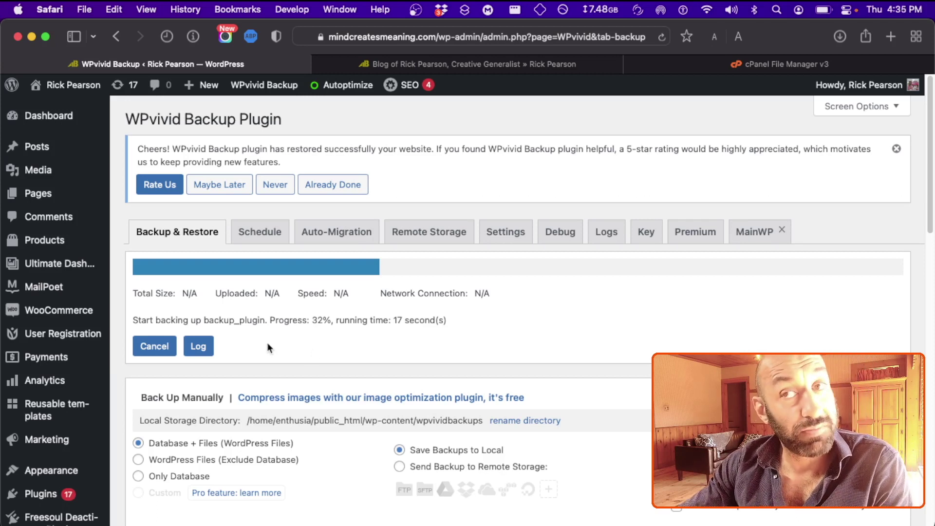
pyautogui.click(154, 347)
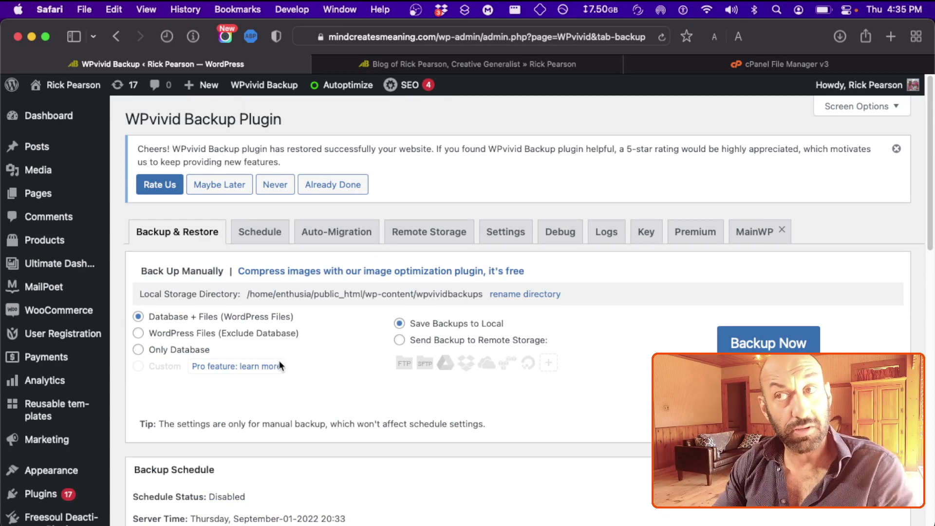
pyautogui.scroll(-10, 324, 361)
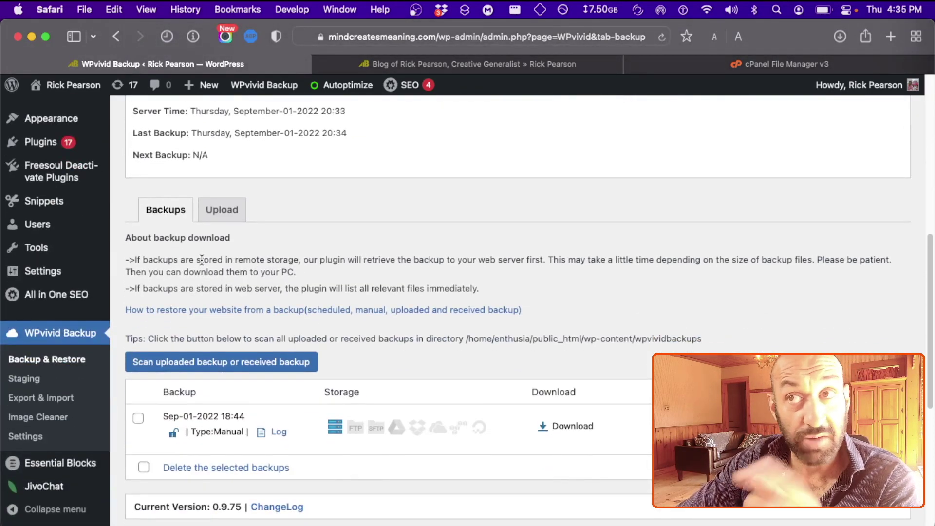
# Step: Unlock the Sep-01-2022 18:44 manual backup in the backups list
pyautogui.scroll(-2, 211, 254)
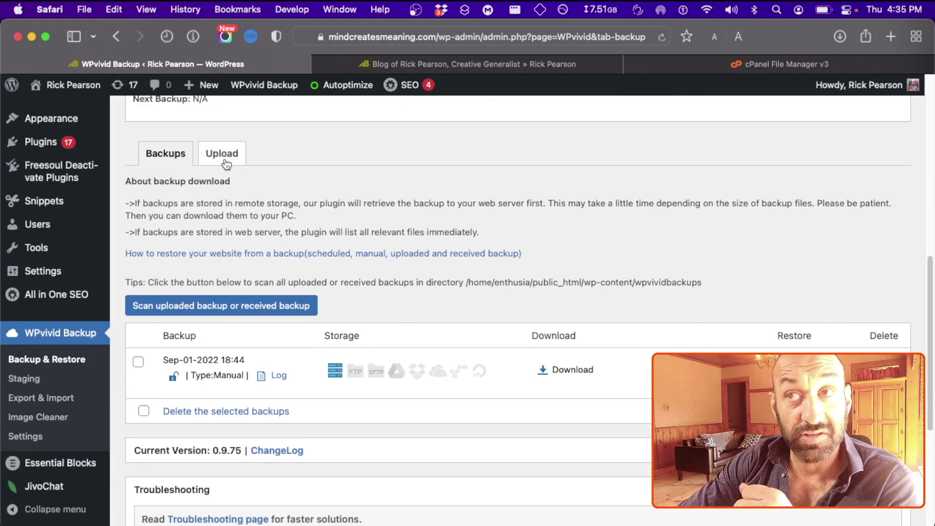
pyautogui.click(171, 369)
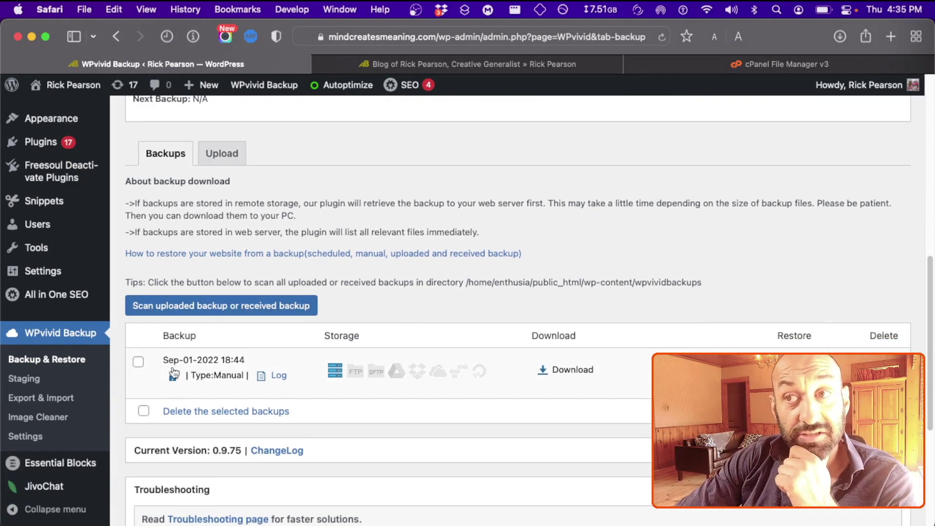
# Step: Prepare the 18:44 backup's zip parts part001–part004 for download, then return to Backups
pyautogui.click(564, 371)
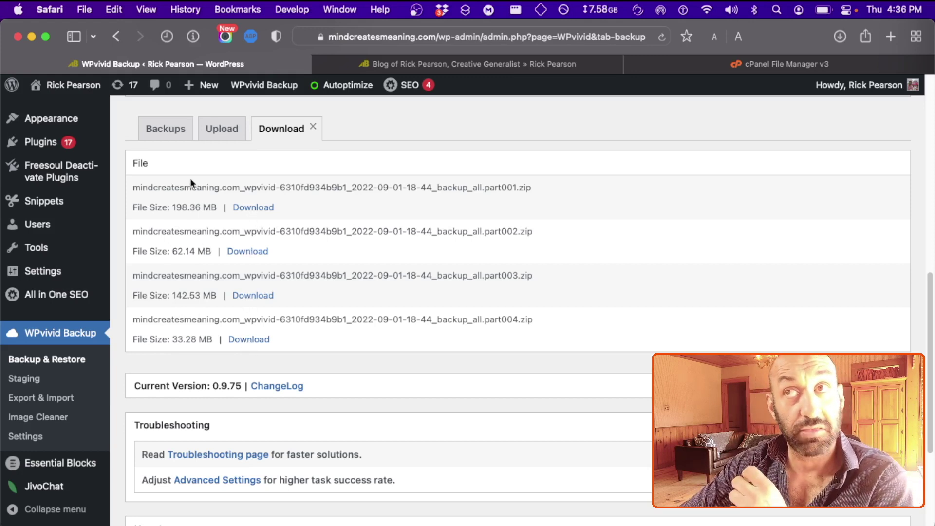
pyautogui.click(165, 130)
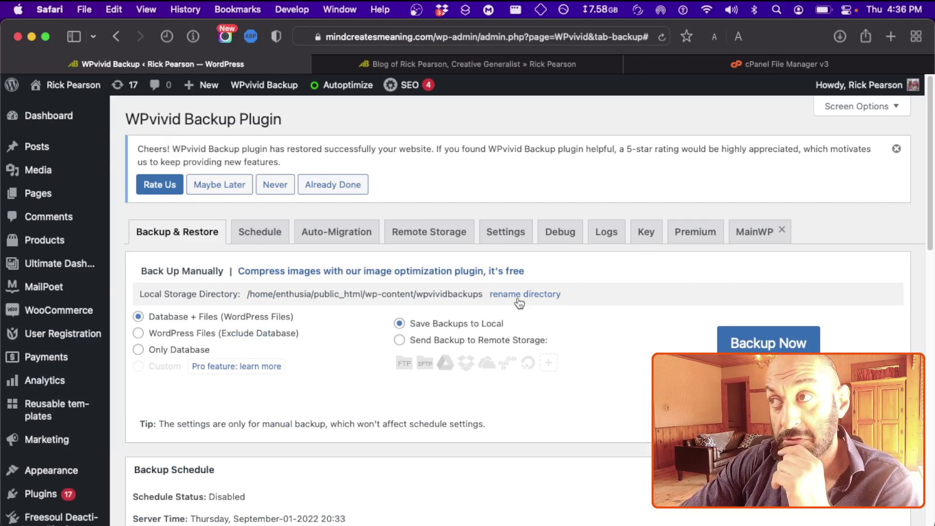
# Step: Open and review the restore options for the Sep-01-2022 18:44 backup
pyautogui.scroll(-15, 403, 334)
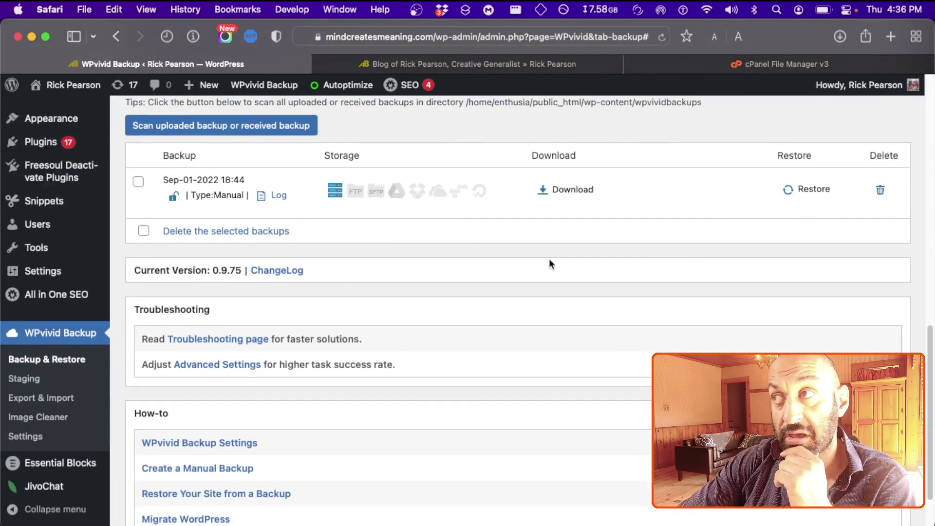
pyautogui.scroll(2, 560, 249)
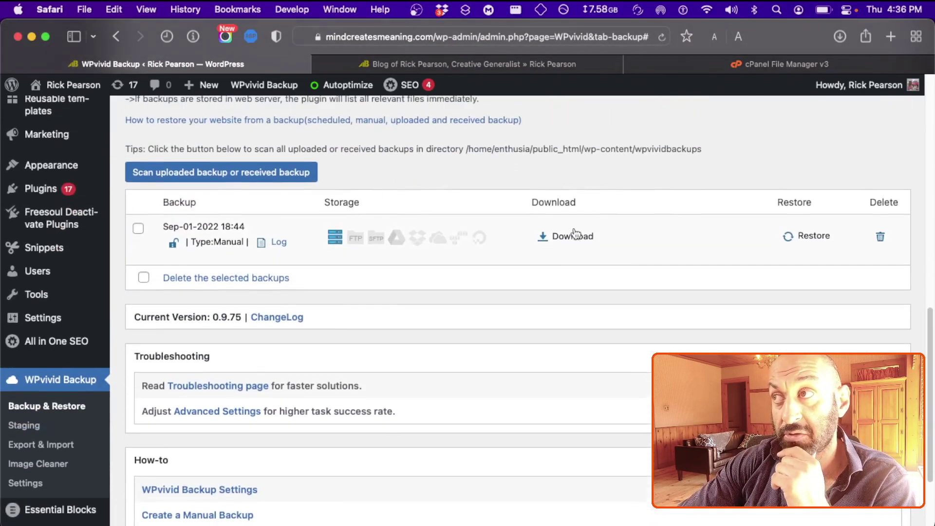
pyautogui.click(810, 238)
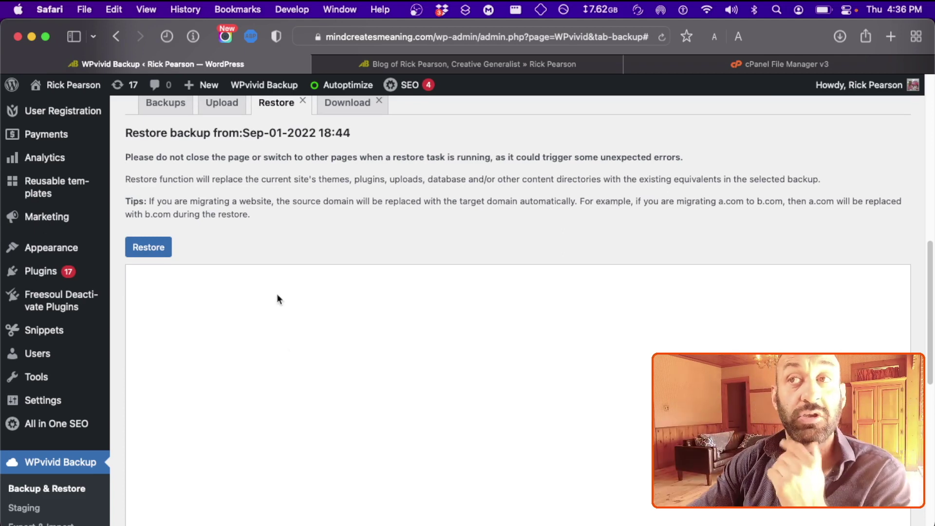
pyautogui.scroll(-5, 258, 320)
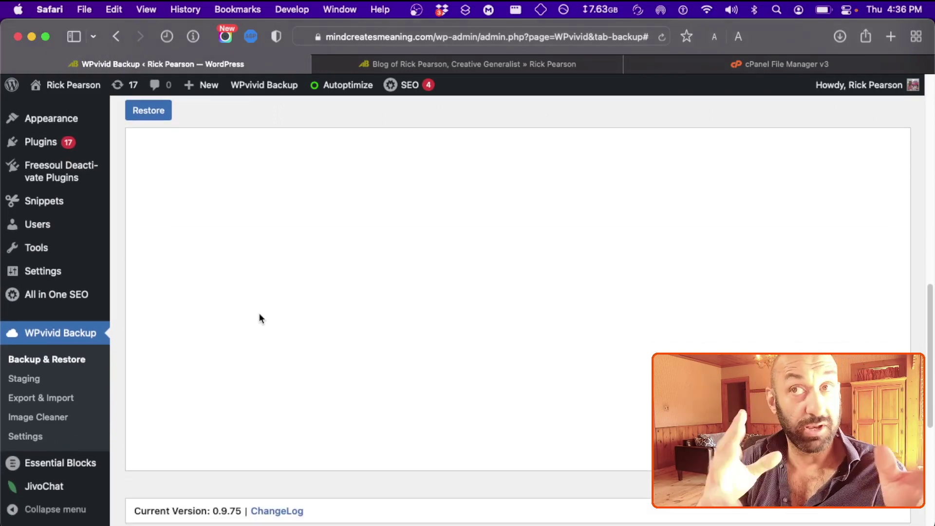
pyautogui.scroll(5, 233, 319)
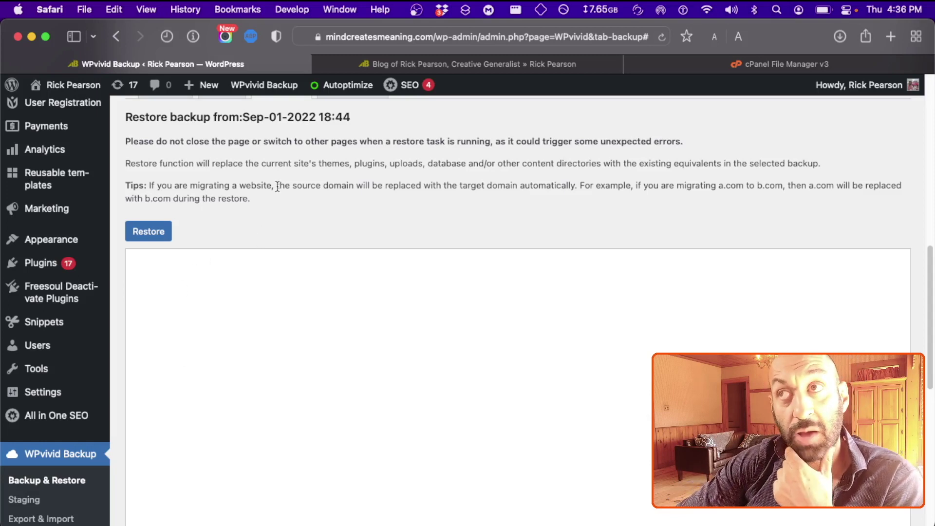
# Step: Return to the main WPvivid Backup & Restore page from the admin-bar menu
pyautogui.scroll(1, 283, 141)
pyautogui.moveTo(288, 90)
pyautogui.click(278, 110)
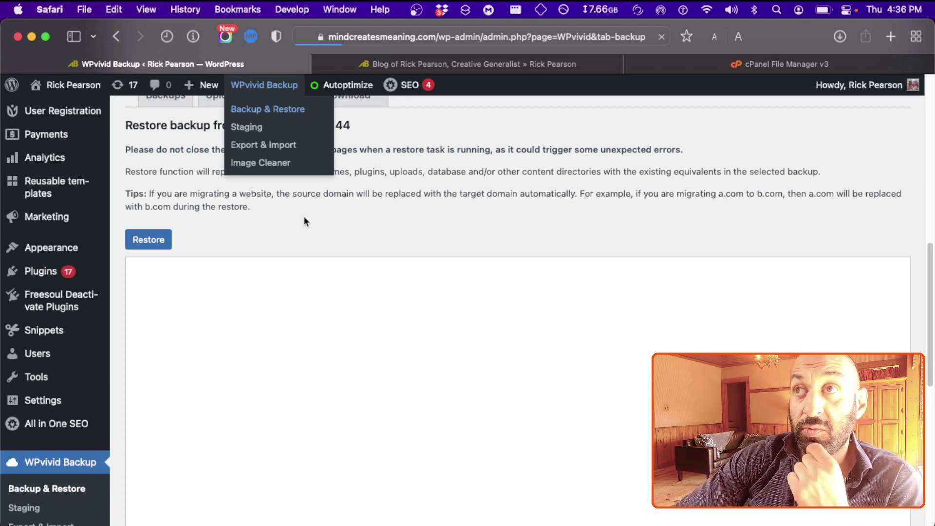
# Step: Show the Upload tab's area for dropping or selecting backup files
pyautogui.scroll(-5, 315, 224)
pyautogui.scroll(-5, 316, 224)
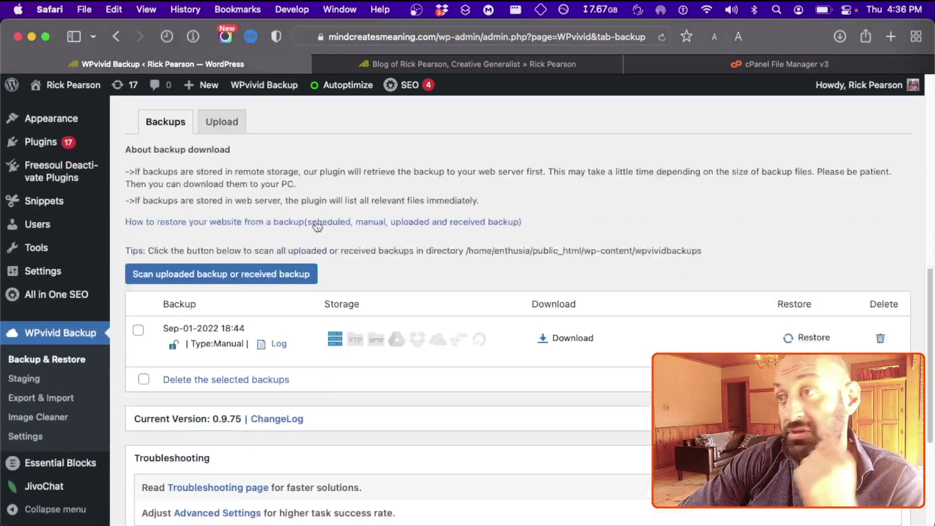
pyautogui.scroll(2, 283, 204)
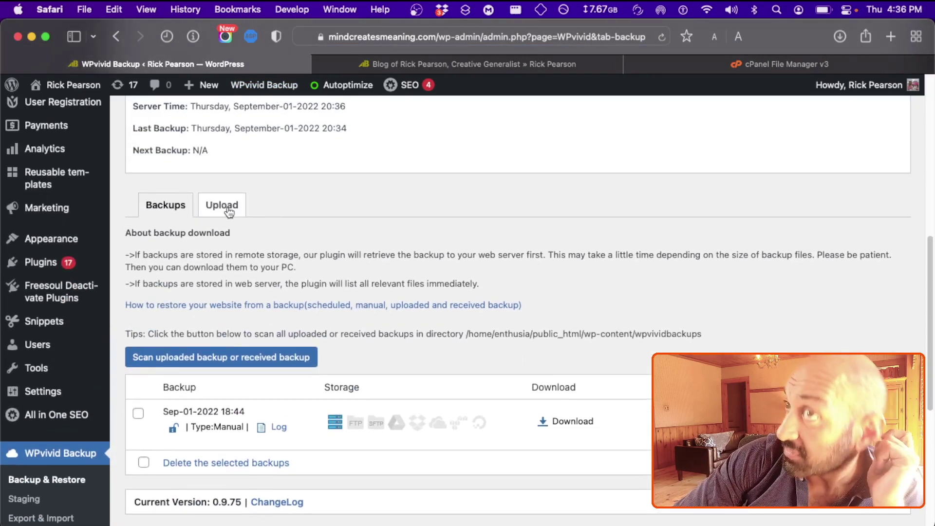
pyautogui.click(228, 207)
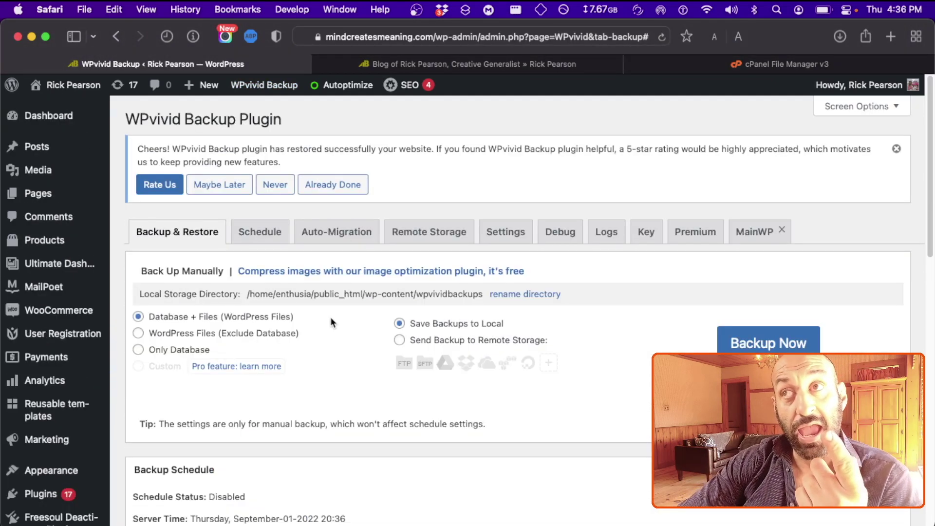
pyautogui.scroll(-10, 330, 316)
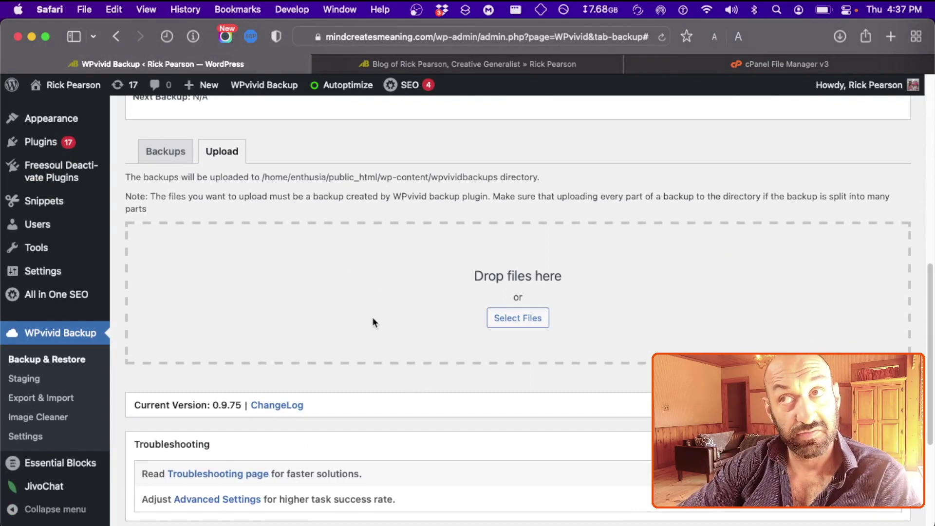
# Step: Switch back to the Backups tab and scroll through the page
pyautogui.click(165, 153)
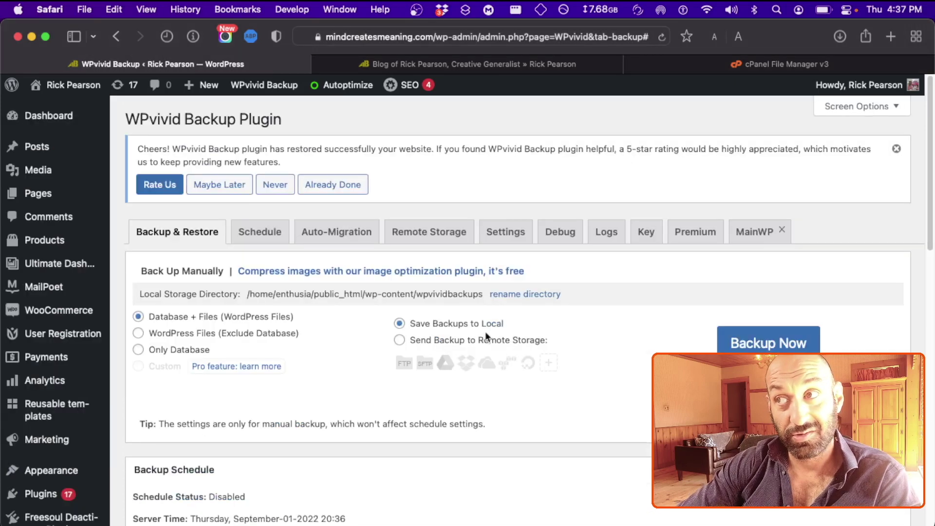
pyautogui.scroll(-15, 402, 309)
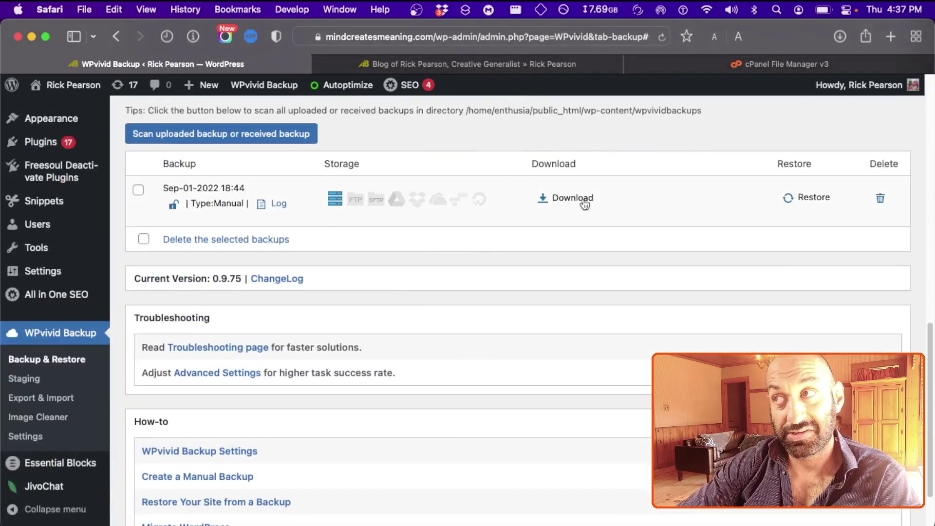
pyautogui.scroll(5, 280, 226)
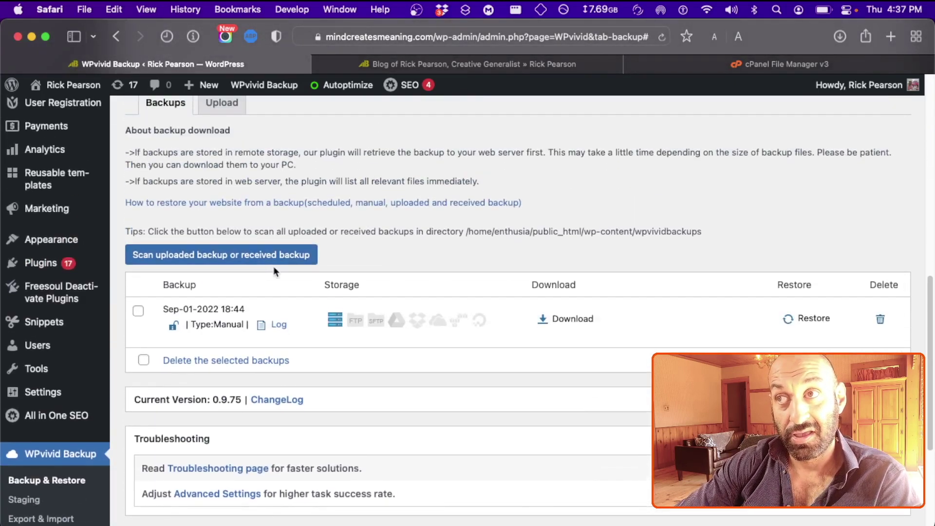
pyautogui.scroll(15, 276, 263)
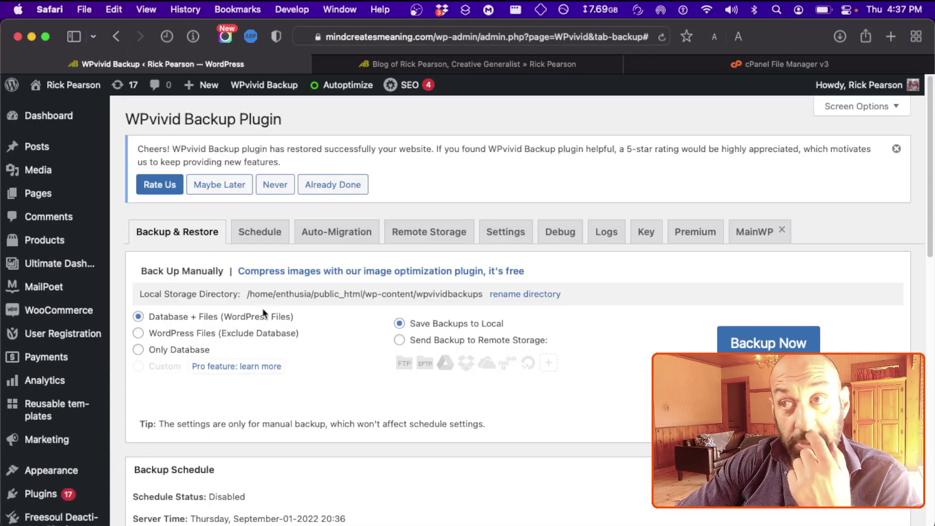
pyautogui.scroll(-10, 263, 313)
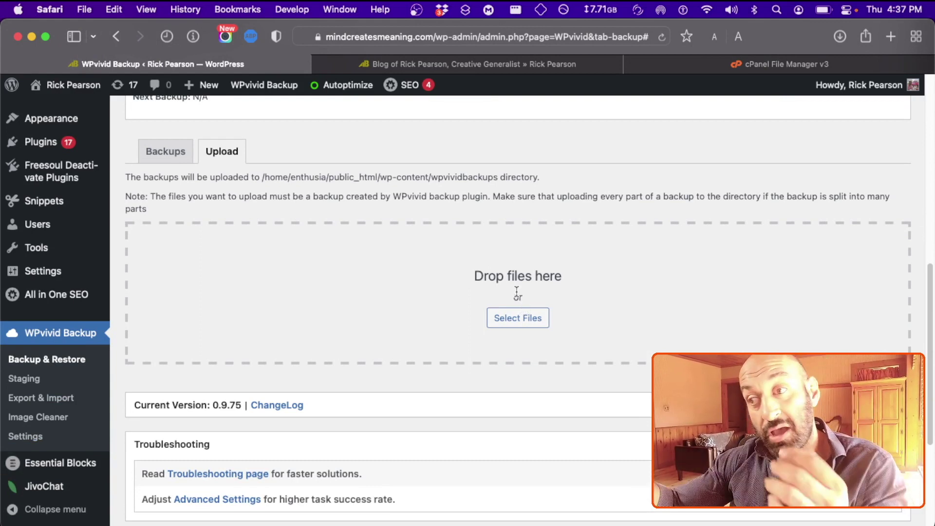
# Step: Show the Backups tab again, scrolled to the single Sep-01-2022 18:44 manual backup
pyautogui.click(166, 152)
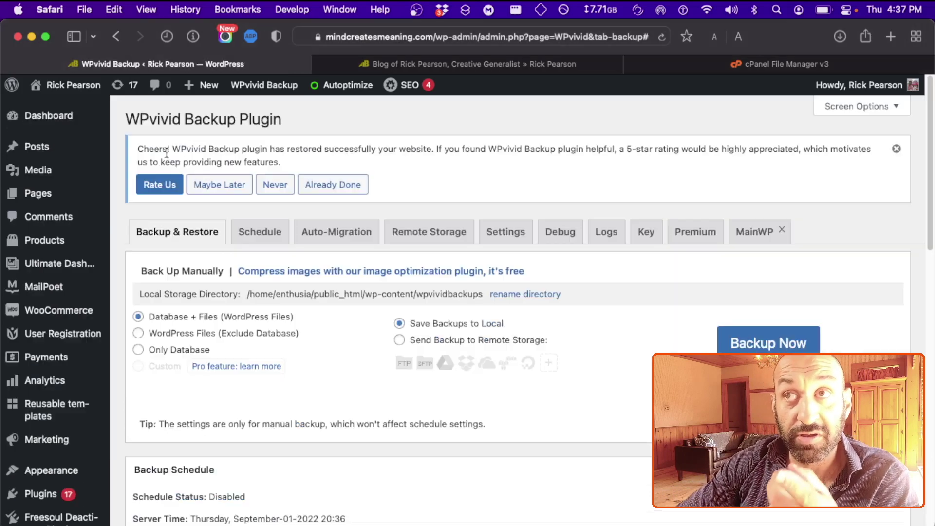
pyautogui.scroll(-10, 317, 331)
pyautogui.scroll(-3, 295, 329)
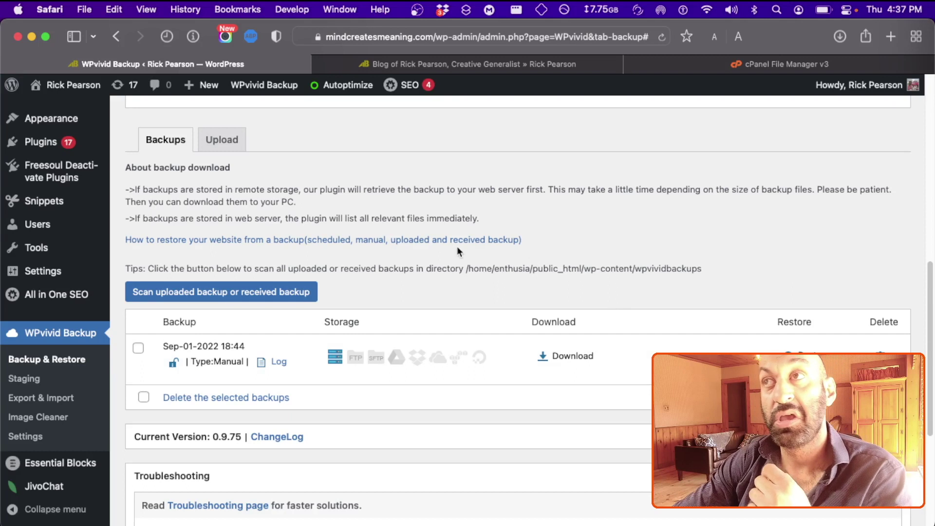
pyautogui.scroll(5, 419, 253)
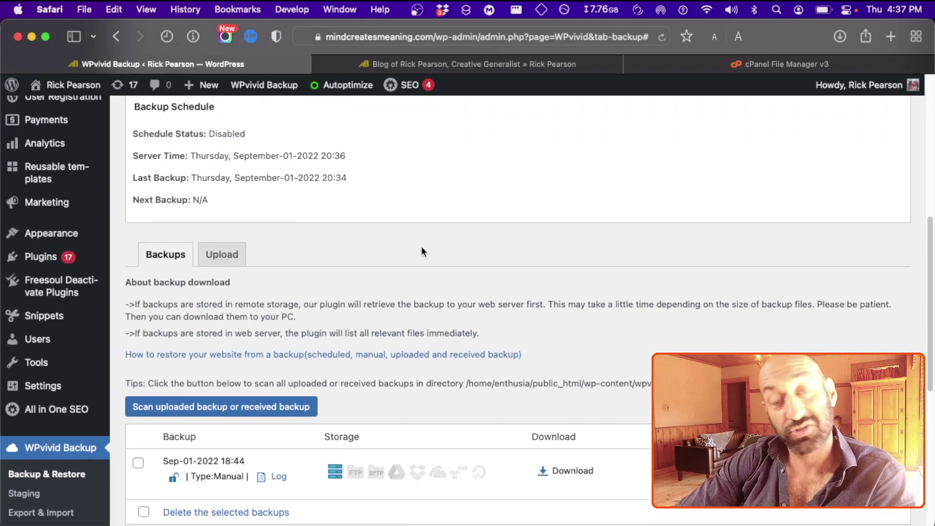
pyautogui.scroll(3, 422, 250)
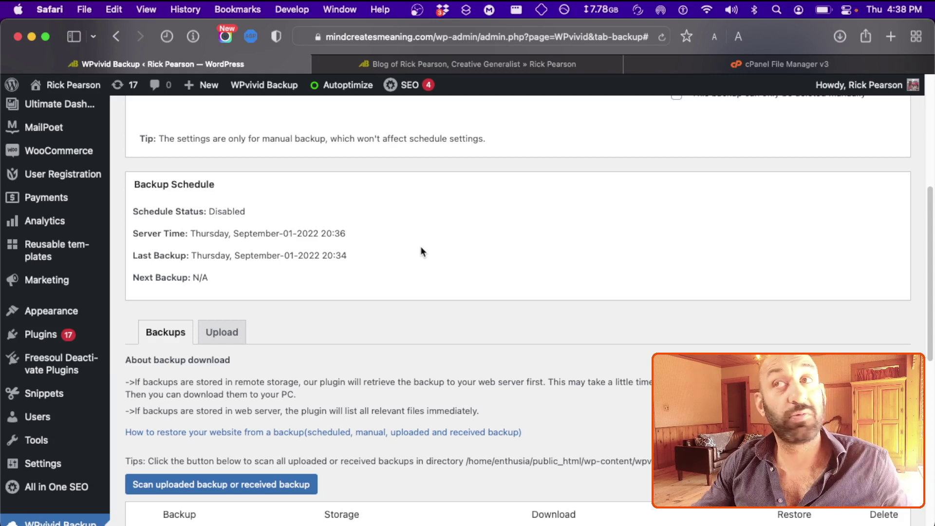
pyautogui.scroll(6, 389, 243)
pyautogui.moveTo(264, 98)
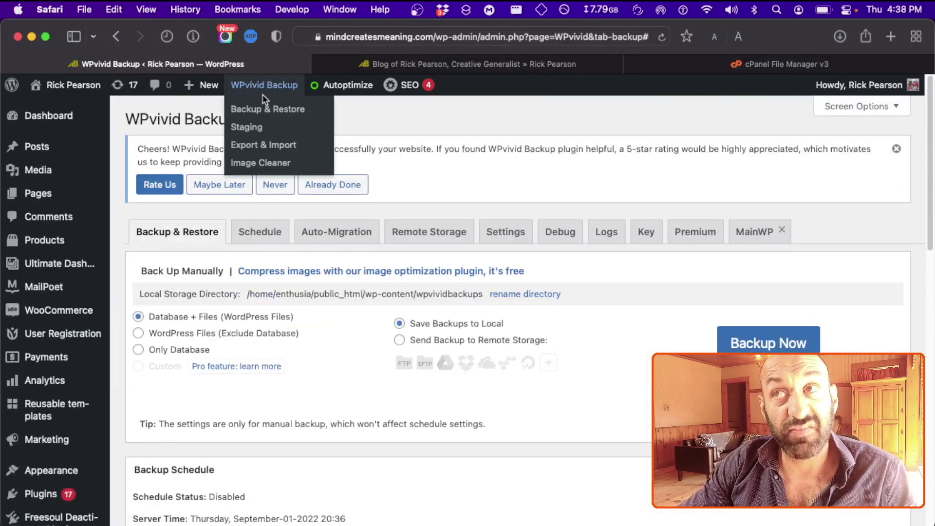